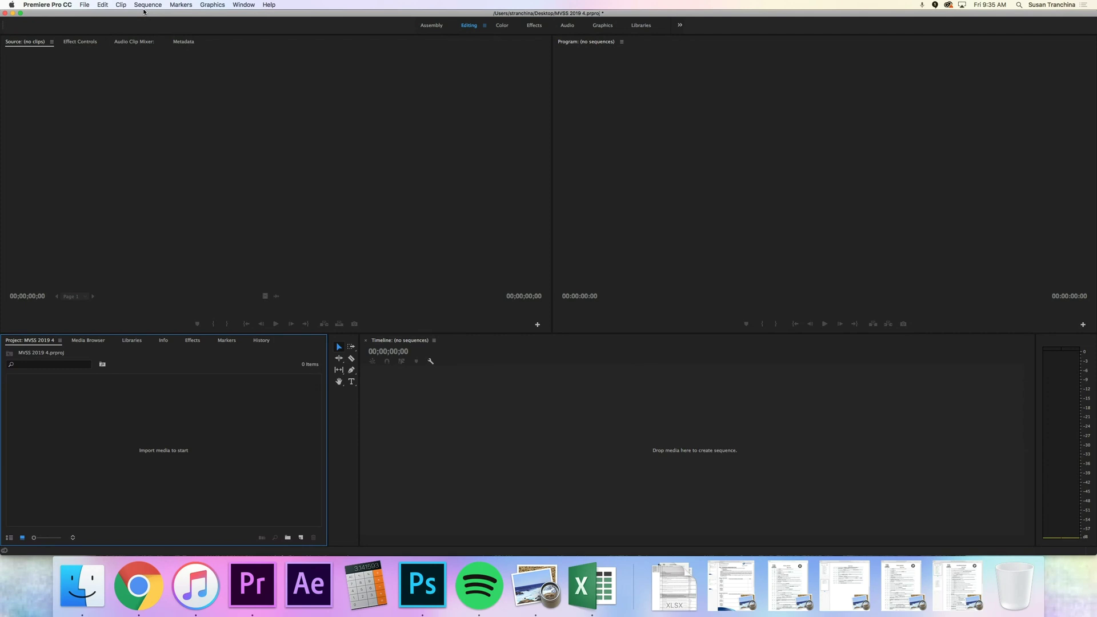
# Create a 1280x720 legacy title 'Title 02' with a 29.97 fps Non-Drop-Frame timebase
pyautogui.click(84, 5)
pyautogui.moveTo(92, 15)
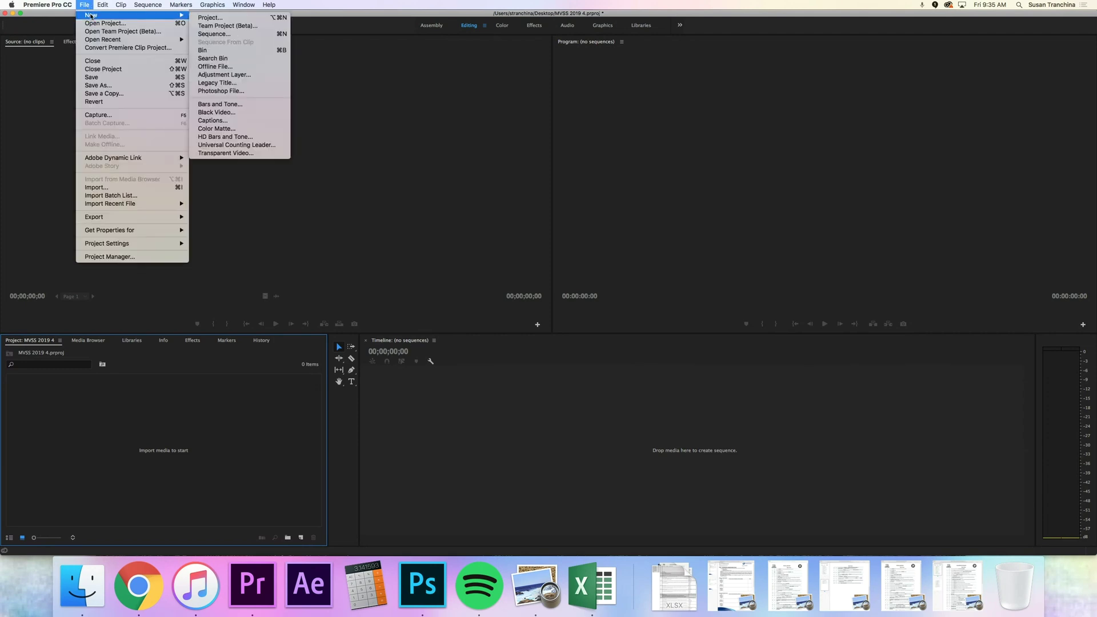
pyautogui.click(262, 84)
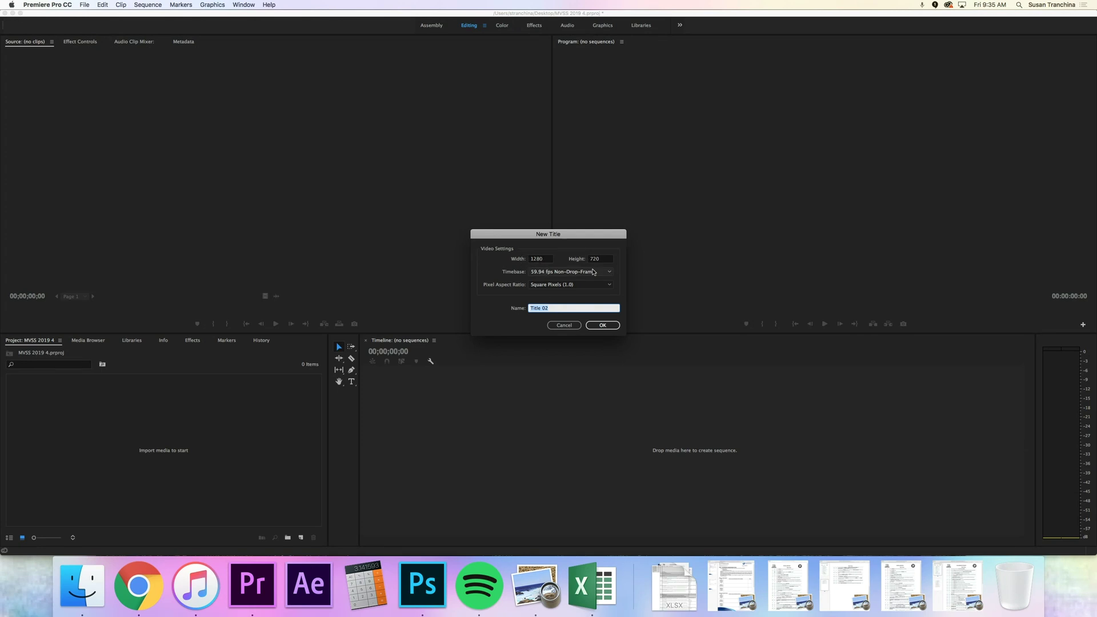
pyautogui.click(556, 272)
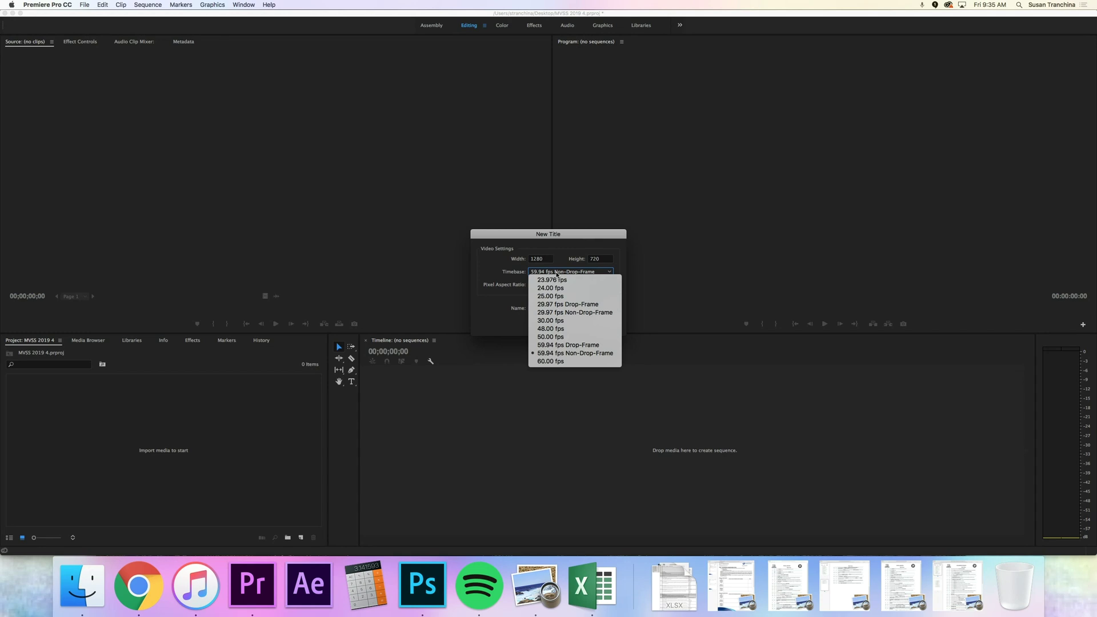
pyautogui.click(572, 313)
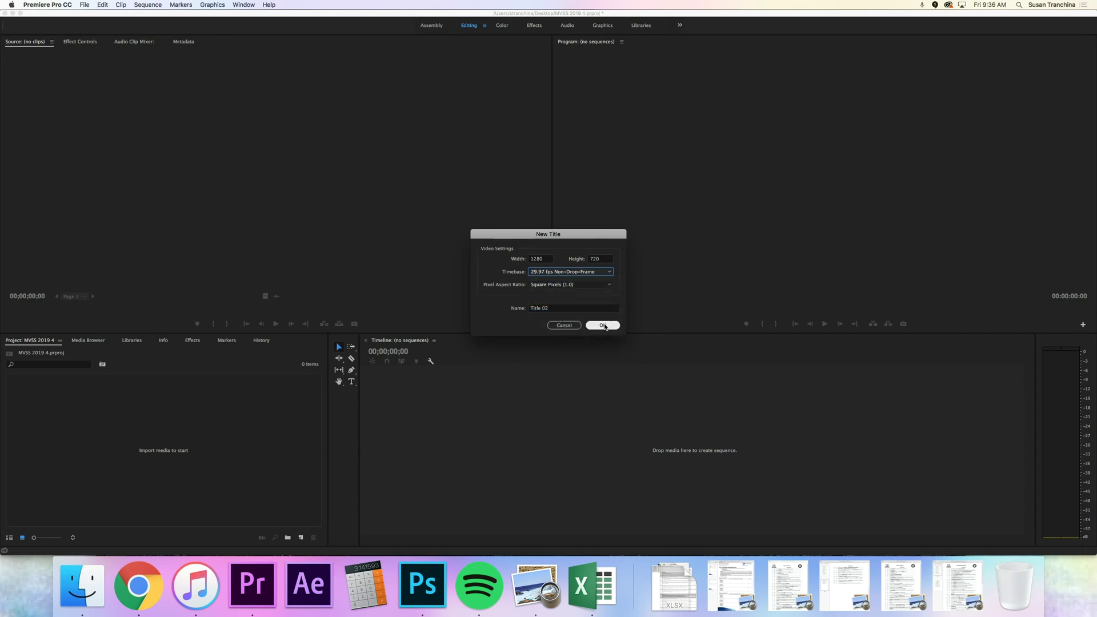
pyautogui.click(603, 325)
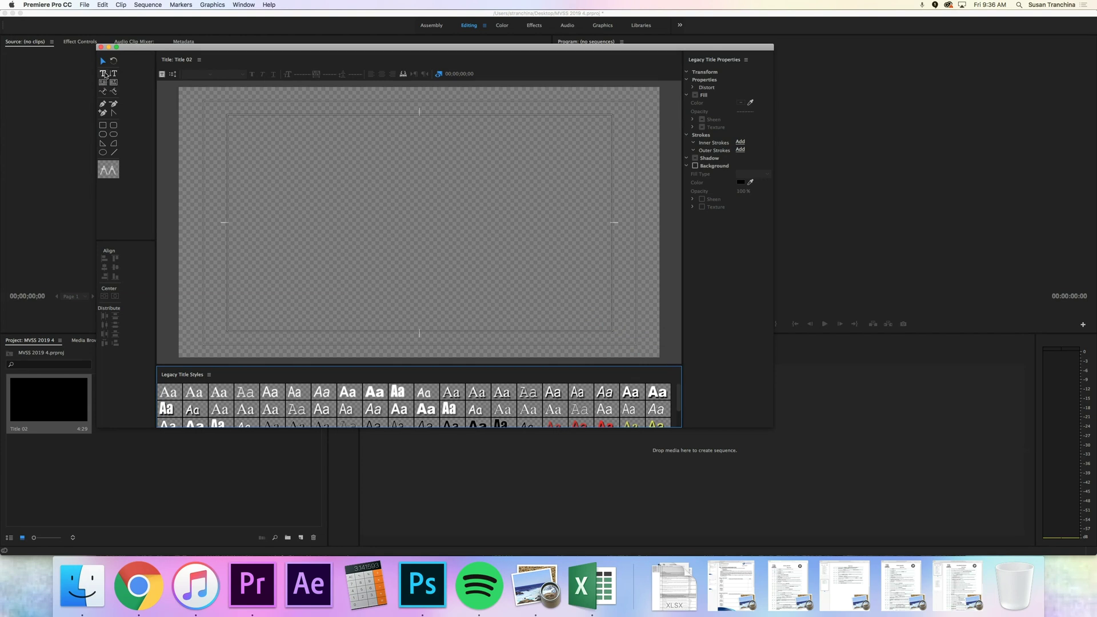
# Draw a text box, type NAME, SCHOOL, MO/YR and PROJECT TITLE on separate lines, and select them
pyautogui.click(104, 75)
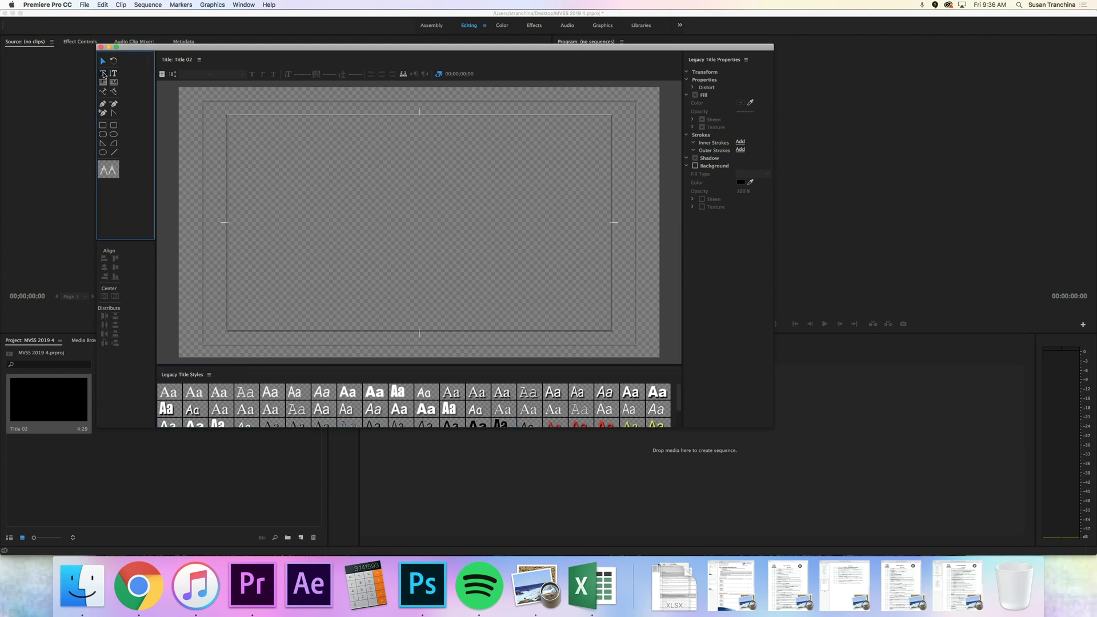
pyautogui.click(104, 75)
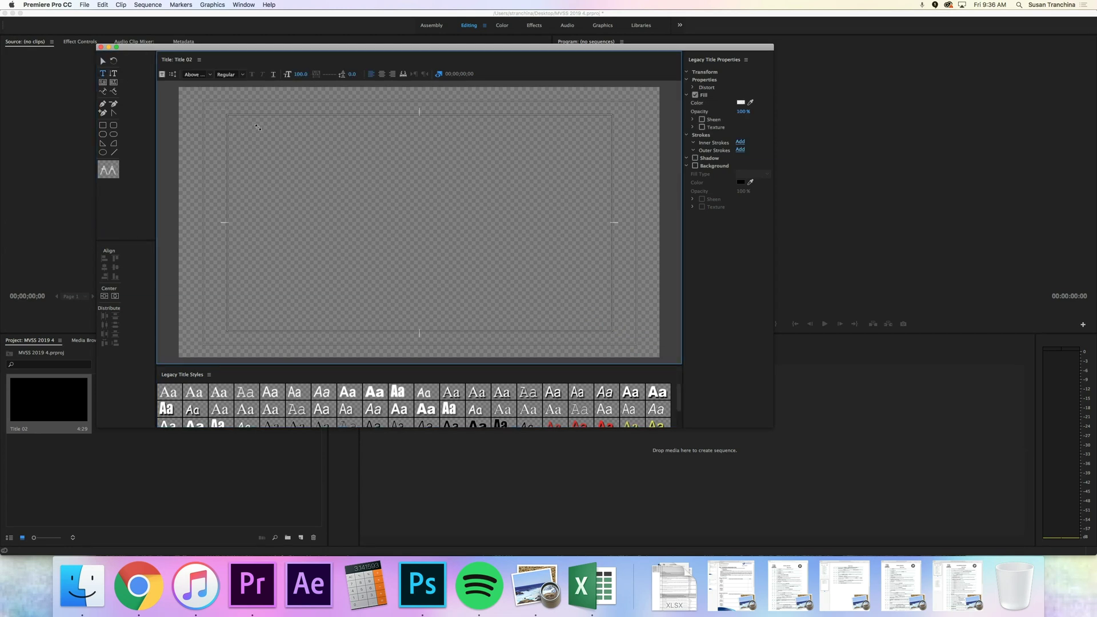
pyautogui.moveTo(229, 116); pyautogui.dragTo(611, 331)
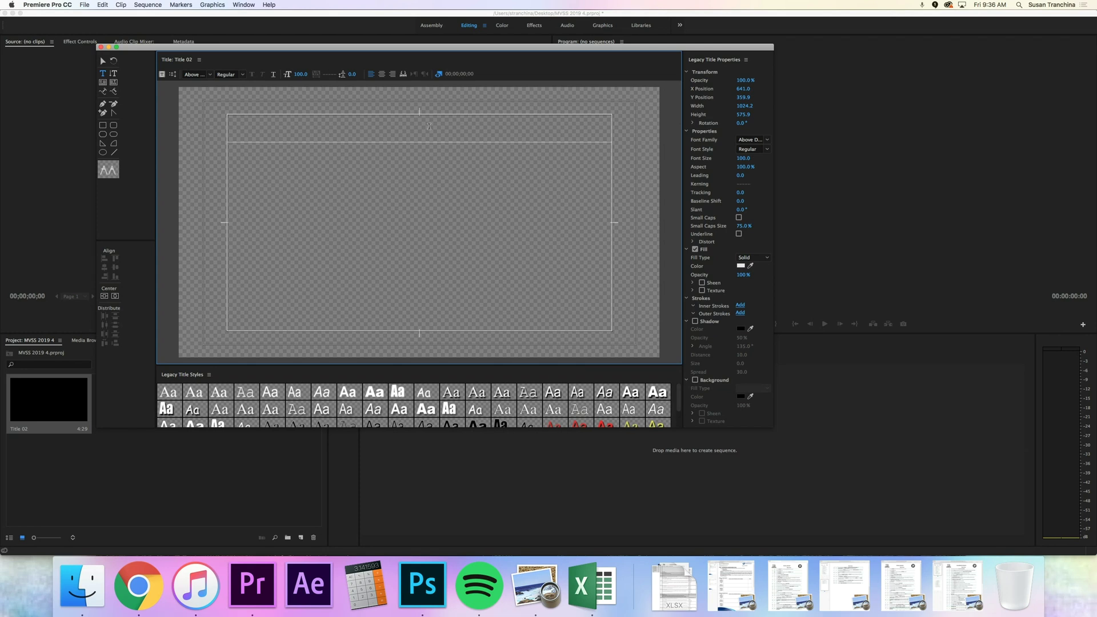
pyautogui.write('NAME')
pyautogui.press('Return')
pyautogui.write('SC')
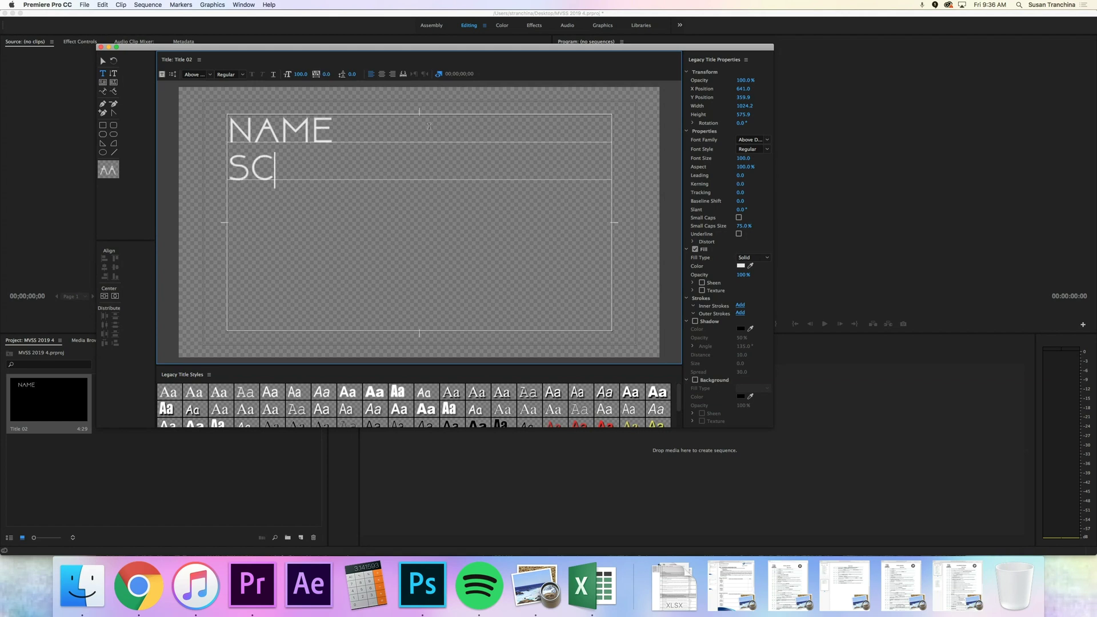
pyautogui.write('HOOL')
pyautogui.press('Return')
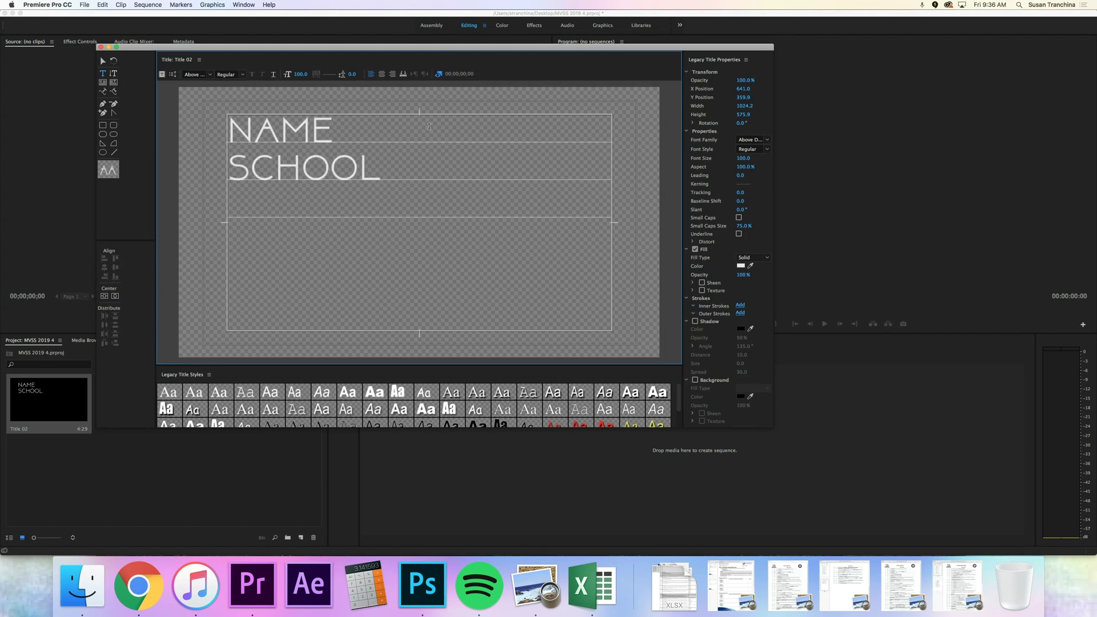
pyautogui.write('MO/YR')
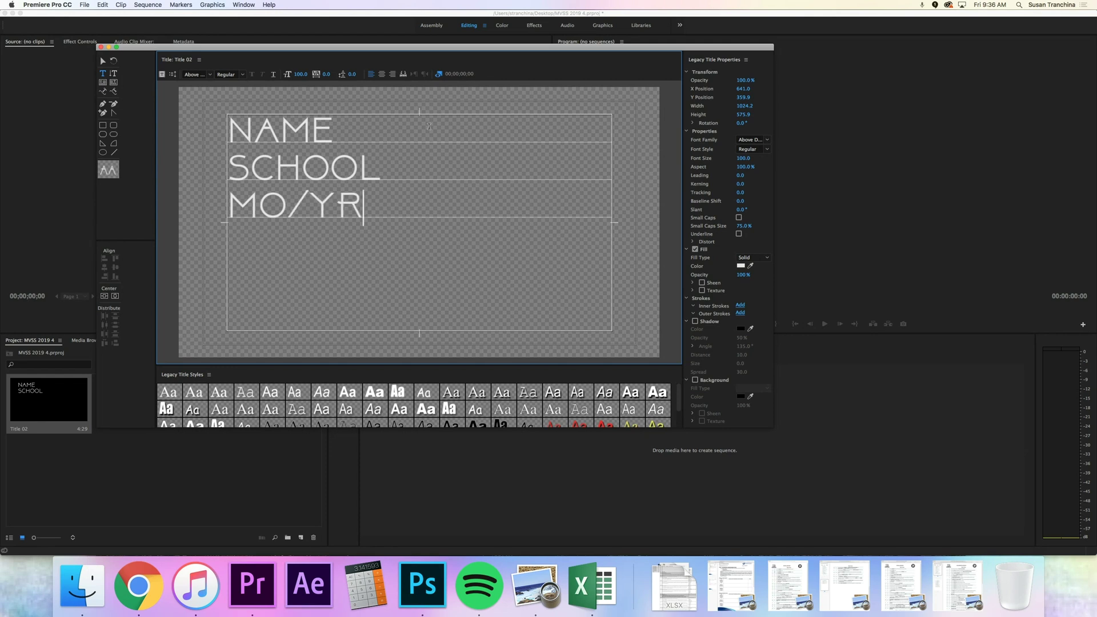
pyautogui.press('Return')
pyautogui.write('P')
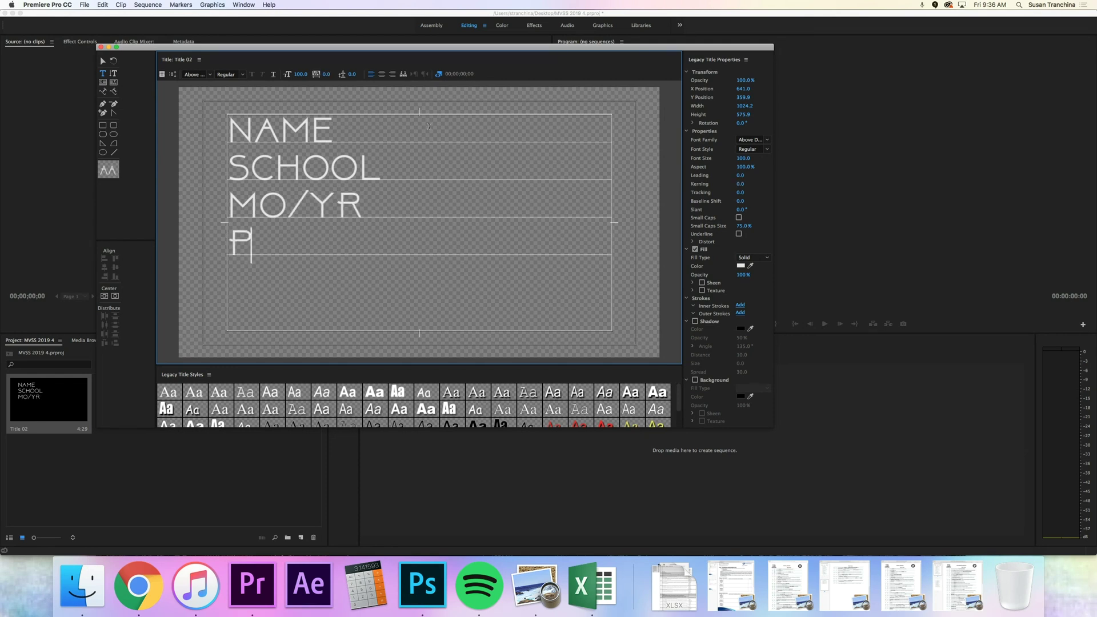
pyautogui.write('ROJECT ')
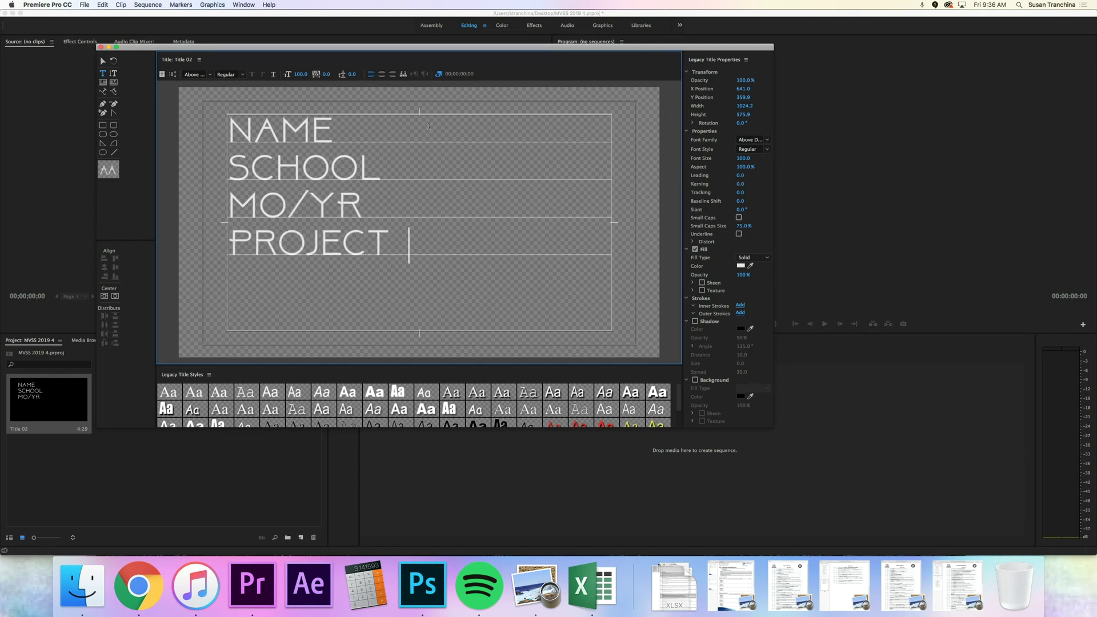
pyautogui.write('TITLE')
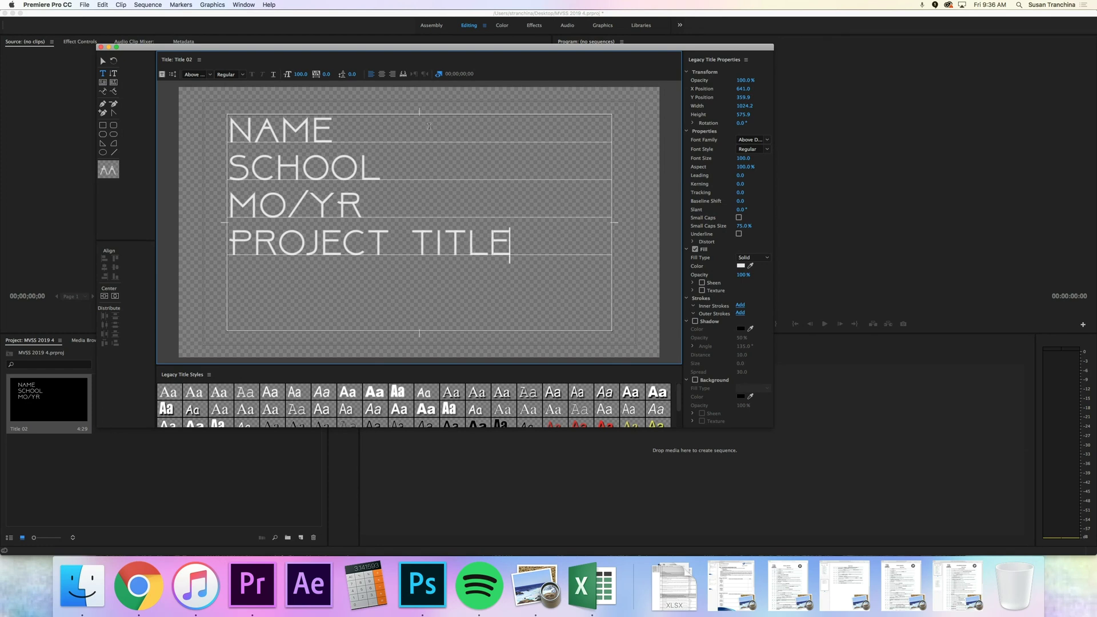
pyautogui.moveTo(234, 125); pyautogui.dragTo(511, 245)
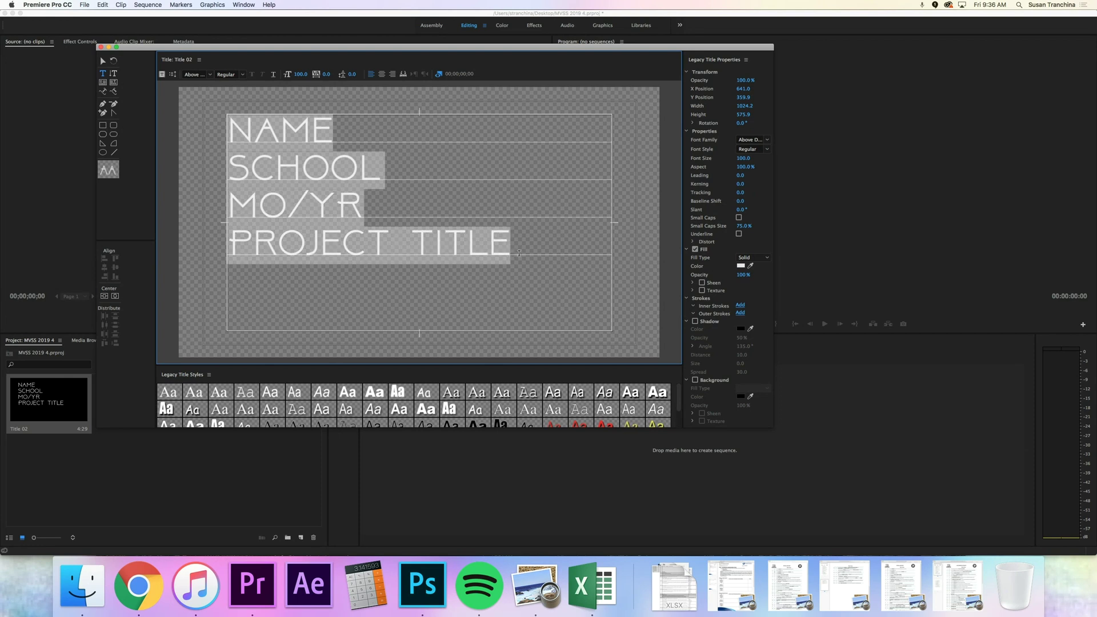
# Set the text to American Typewriter Bold and centre-align it
pyautogui.click(209, 75)
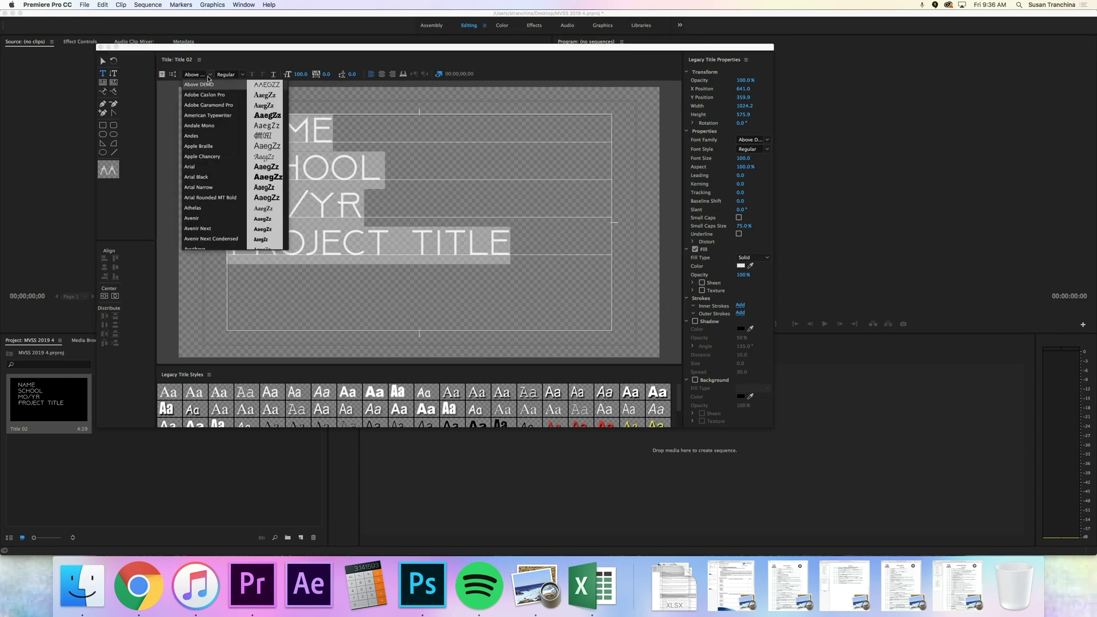
pyautogui.click(216, 116)
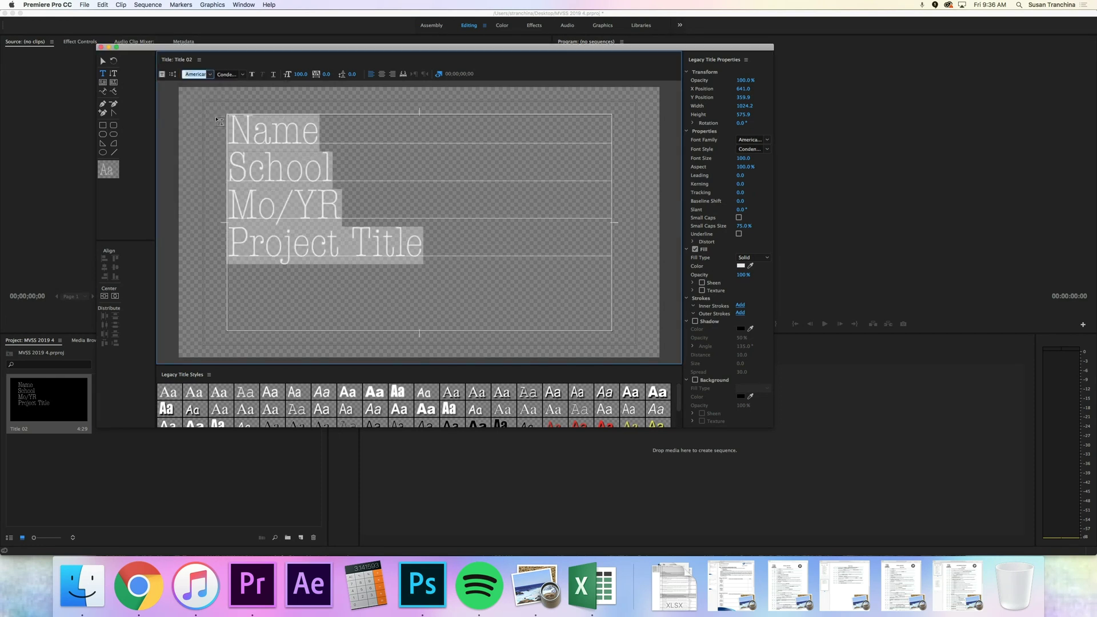
pyautogui.click(242, 75)
pyautogui.click(247, 86)
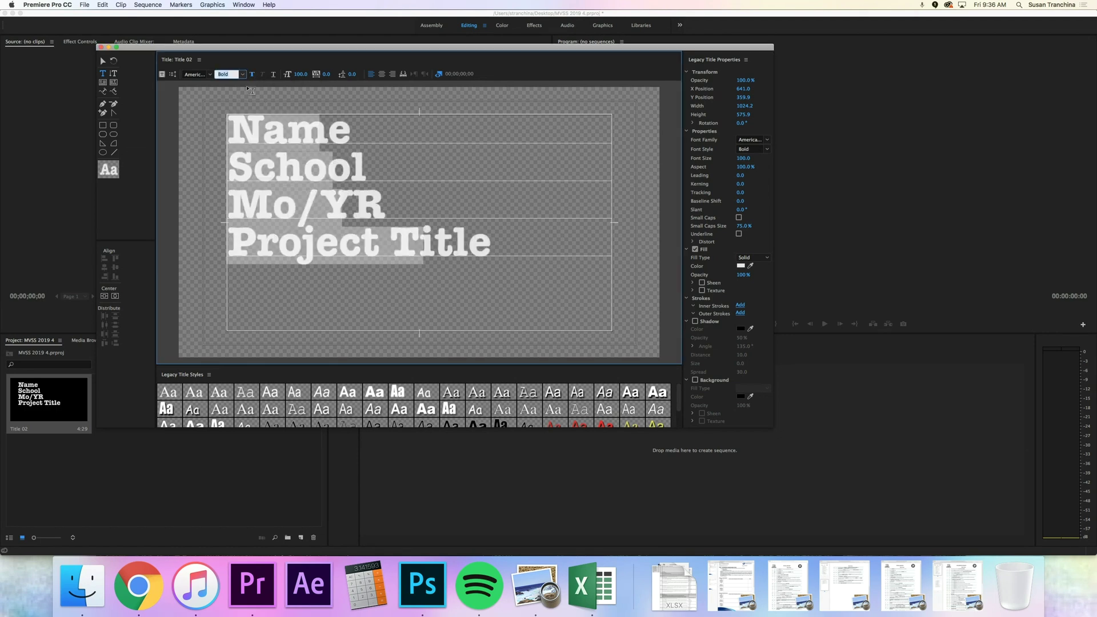
pyautogui.click(382, 75)
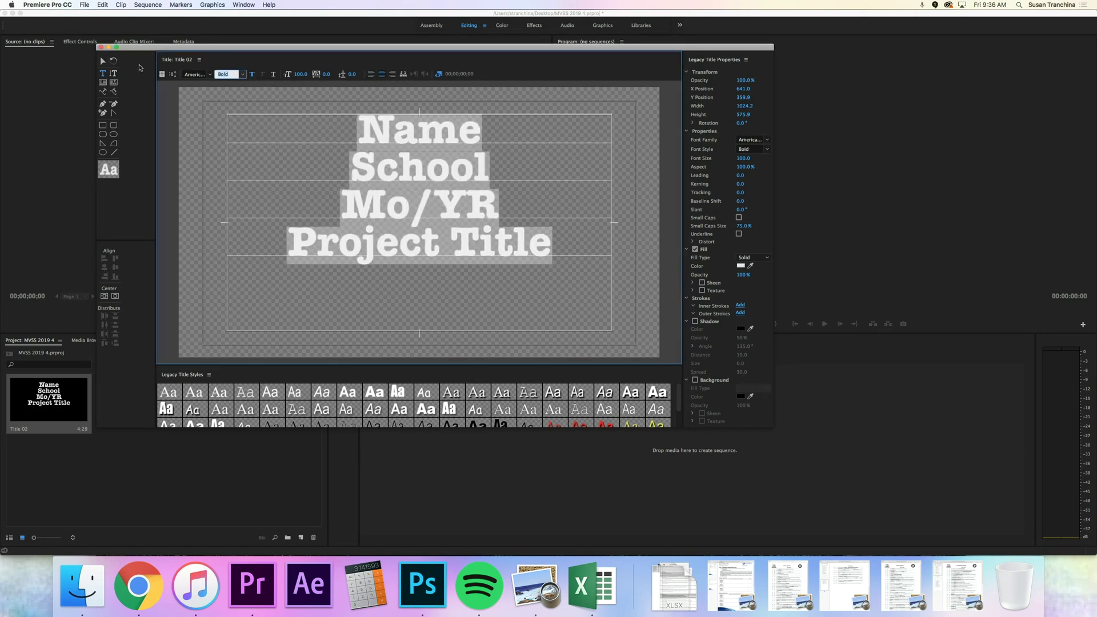
# Keep font size 100 and normal kerning after trying changes, and set leading to 10
pyautogui.click(297, 76)
pyautogui.moveTo(296, 76); pyautogui.dragTo(384, 60)
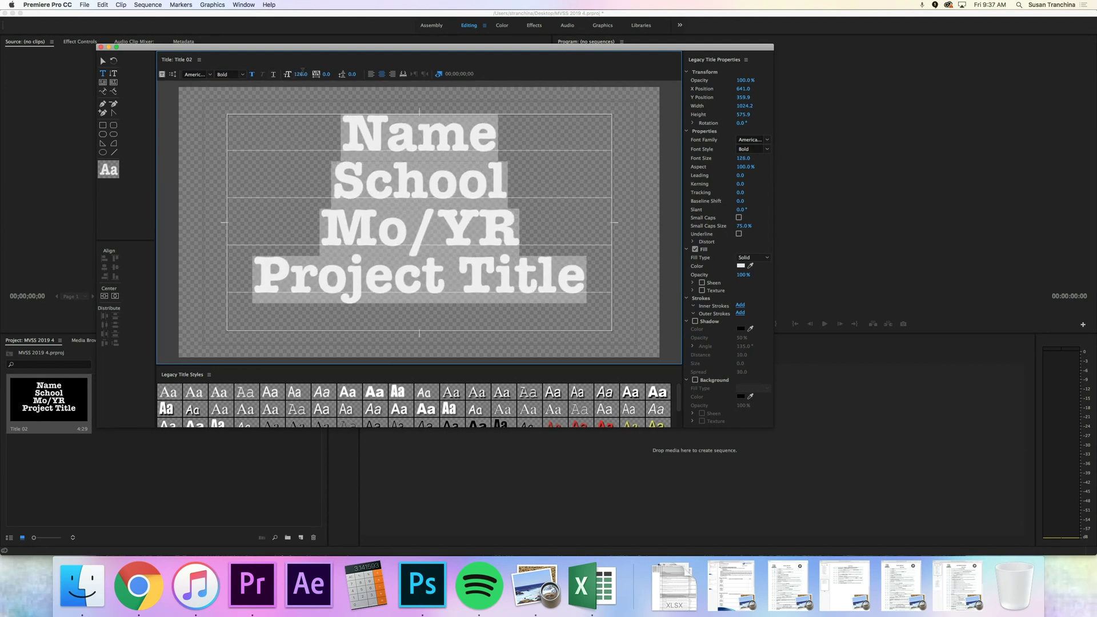
pyautogui.write('100')
pyautogui.press('Return')
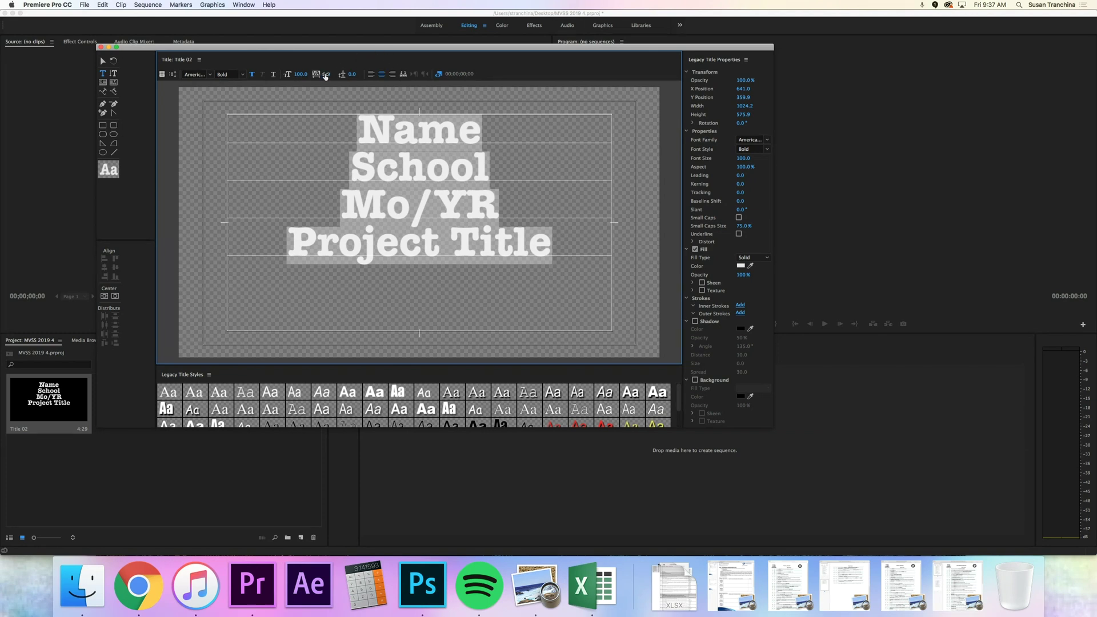
pyautogui.moveTo(325, 77)
pyautogui.mouseDown()
pyautogui.moveTo(340, 76)
pyautogui.moveTo(319, 76)
pyautogui.moveTo(332, 73)
pyautogui.mouseUp()
pyautogui.press('super+z')
pyautogui.moveTo(351, 77); pyautogui.dragTo(408, 91)
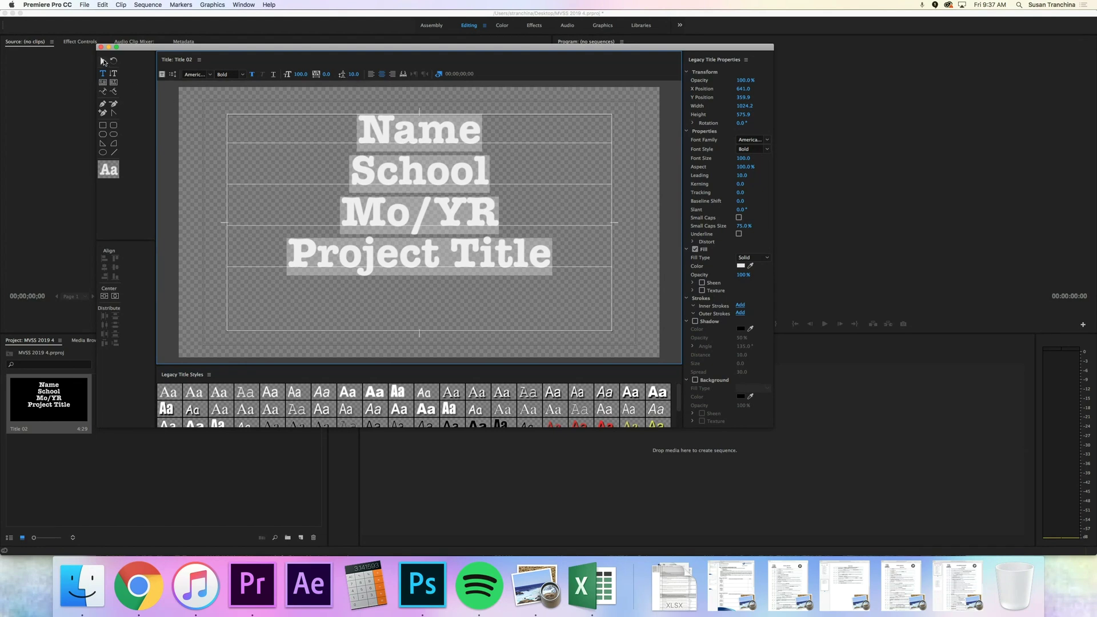
pyautogui.click(103, 61)
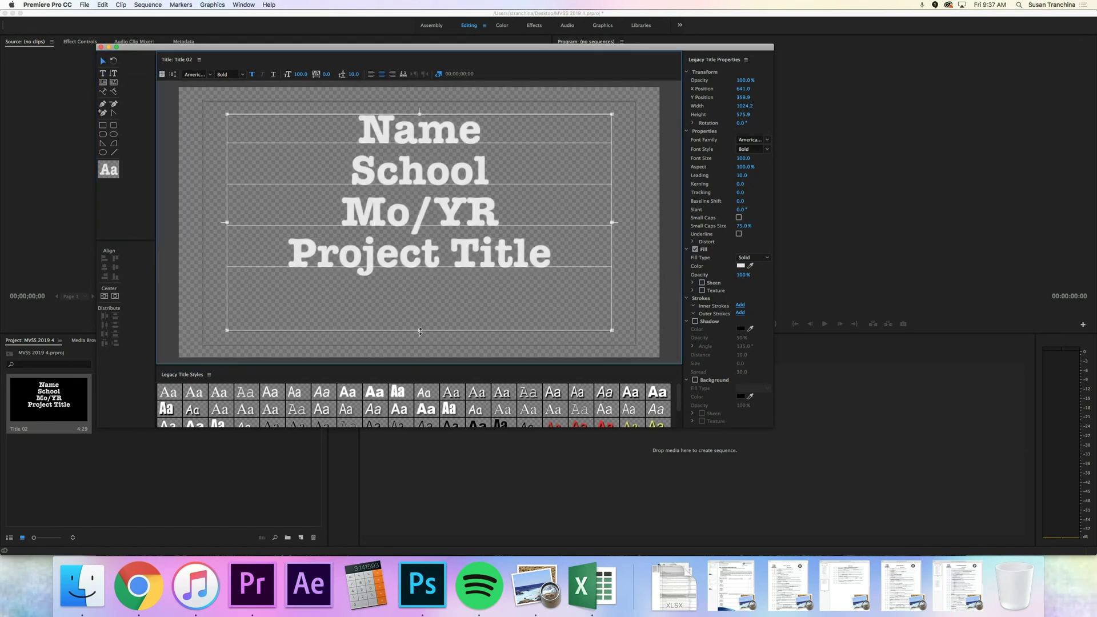
# Shorten the text box, centre the text vertically, and add an outer stroke
pyautogui.moveTo(425, 332); pyautogui.dragTo(425, 282)
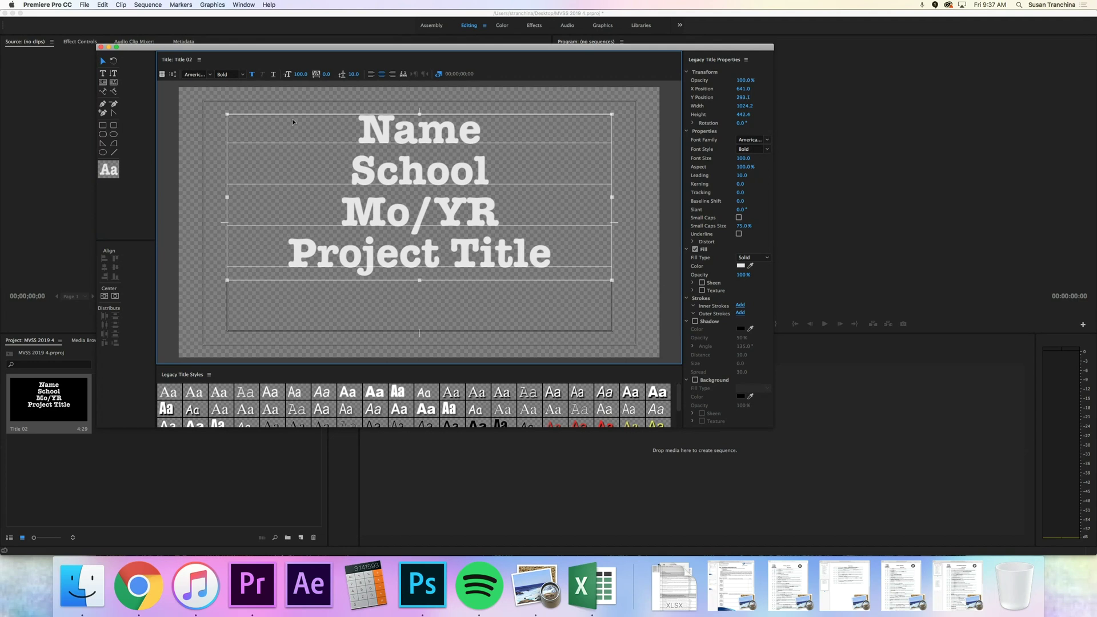
pyautogui.click(115, 297)
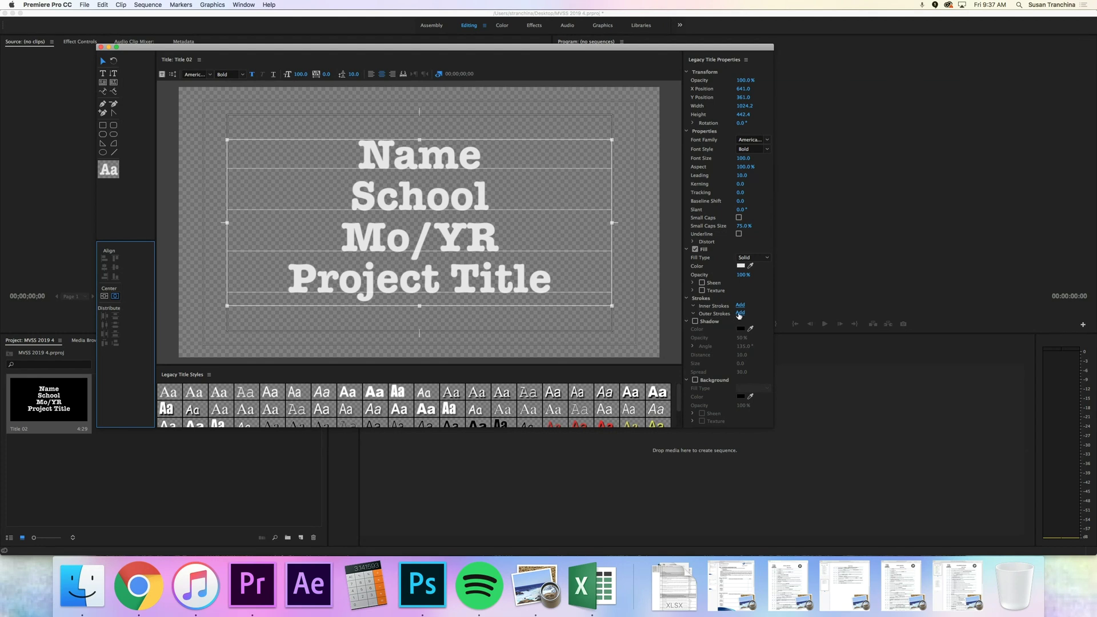
pyautogui.click(740, 314)
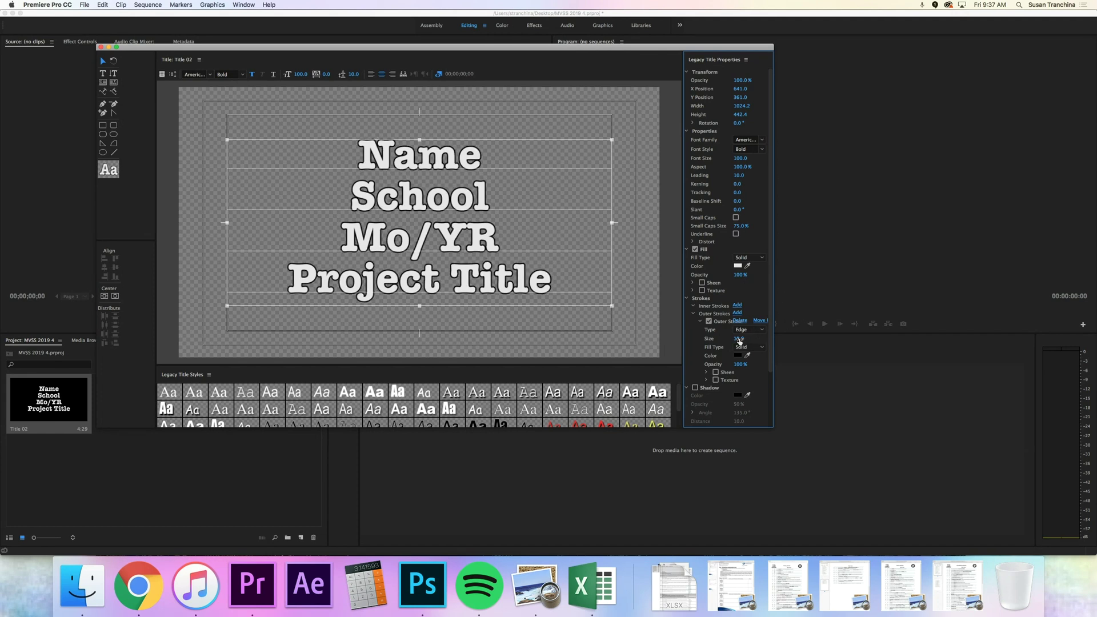
# Thicken the outer stroke to size 20 and give the text a solid magenta fill
pyautogui.moveTo(739, 341); pyautogui.dragTo(746, 340)
pyautogui.click(745, 258)
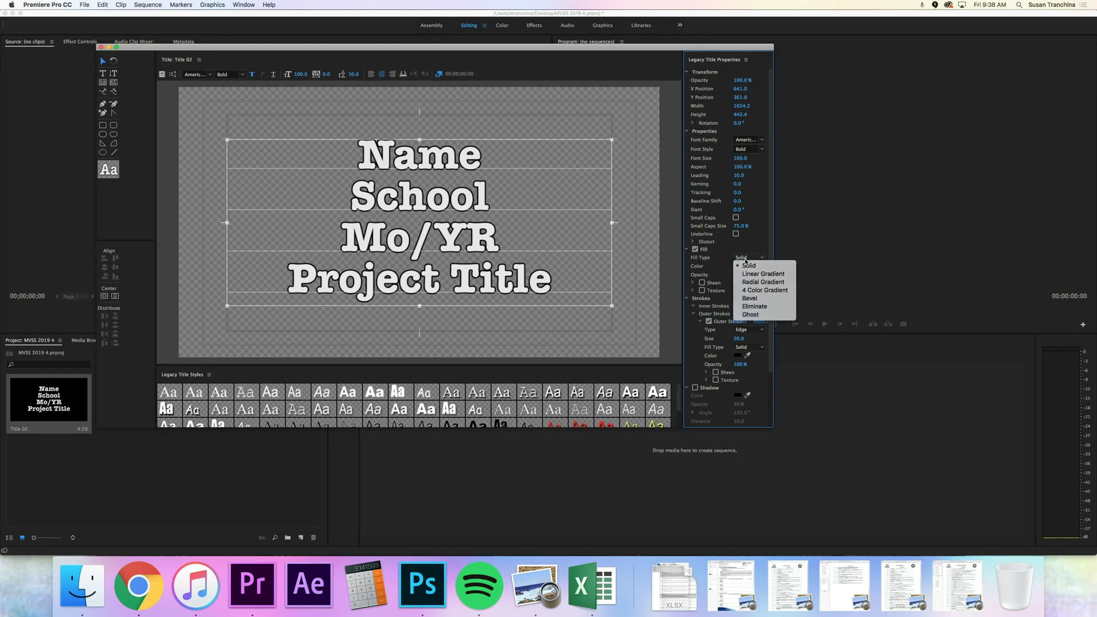
pyautogui.click(746, 265)
pyautogui.click(738, 265)
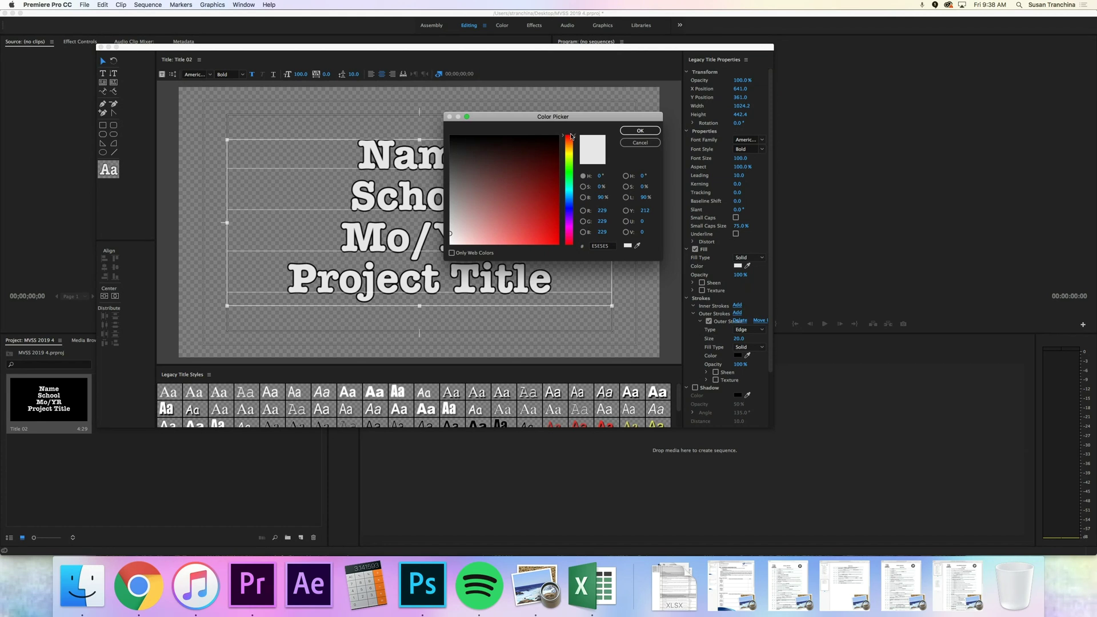
pyautogui.moveTo(572, 137)
pyautogui.mouseDown()
pyautogui.moveTo(571, 226)
pyautogui.moveTo(552, 237)
pyautogui.moveTo(568, 247)
pyautogui.mouseUp()
pyautogui.click(651, 132)
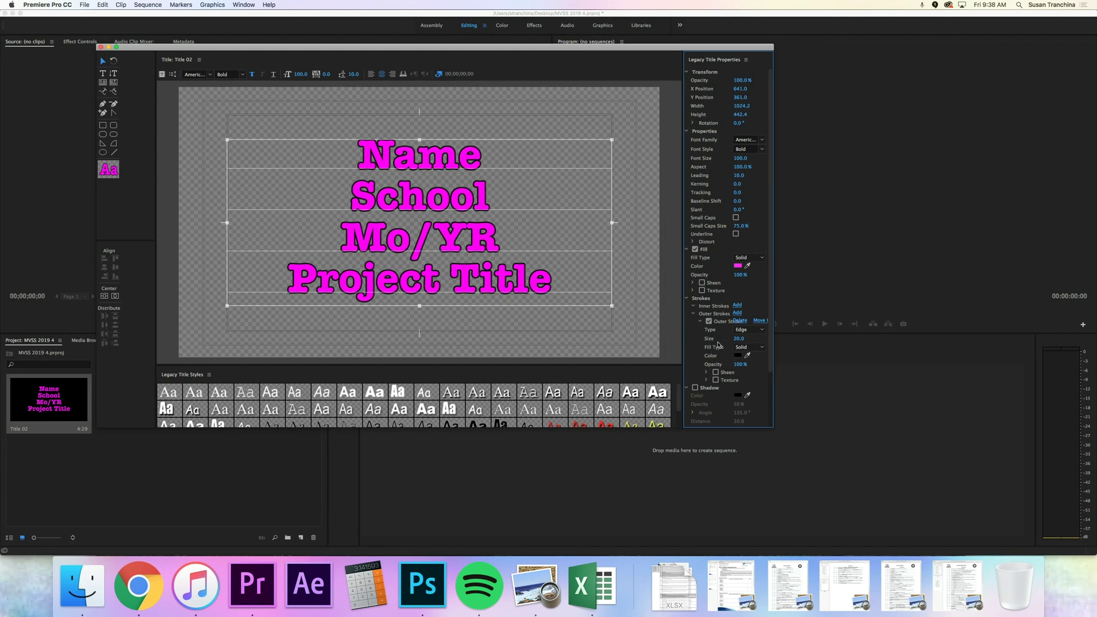
# Make the outer stroke white and close the title editor
pyautogui.click(738, 356)
pyautogui.click(451, 243)
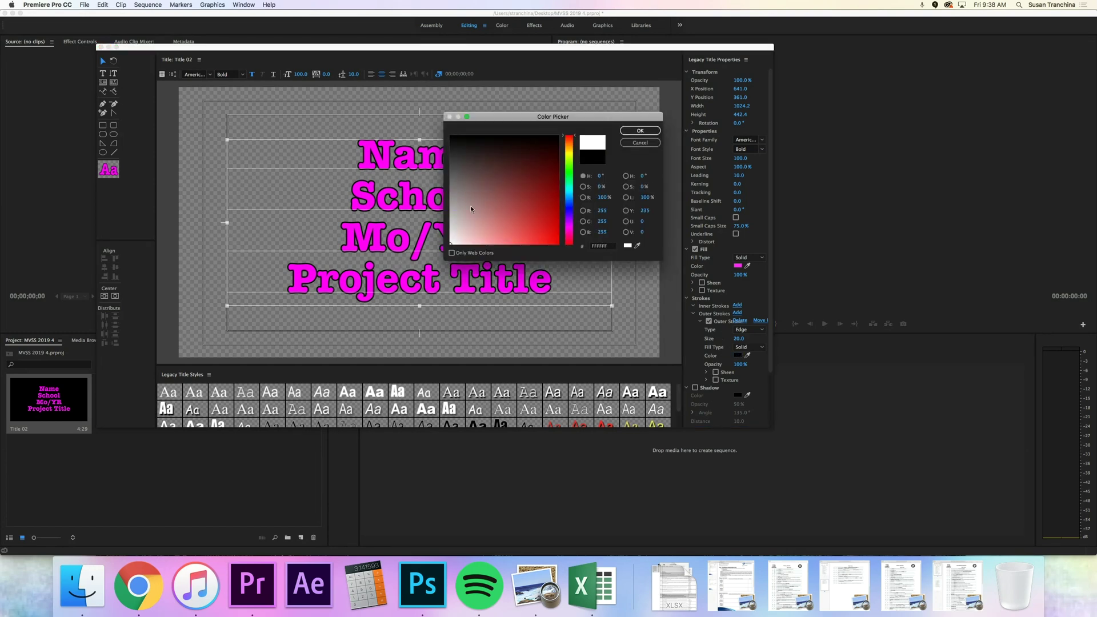
pyautogui.click(641, 130)
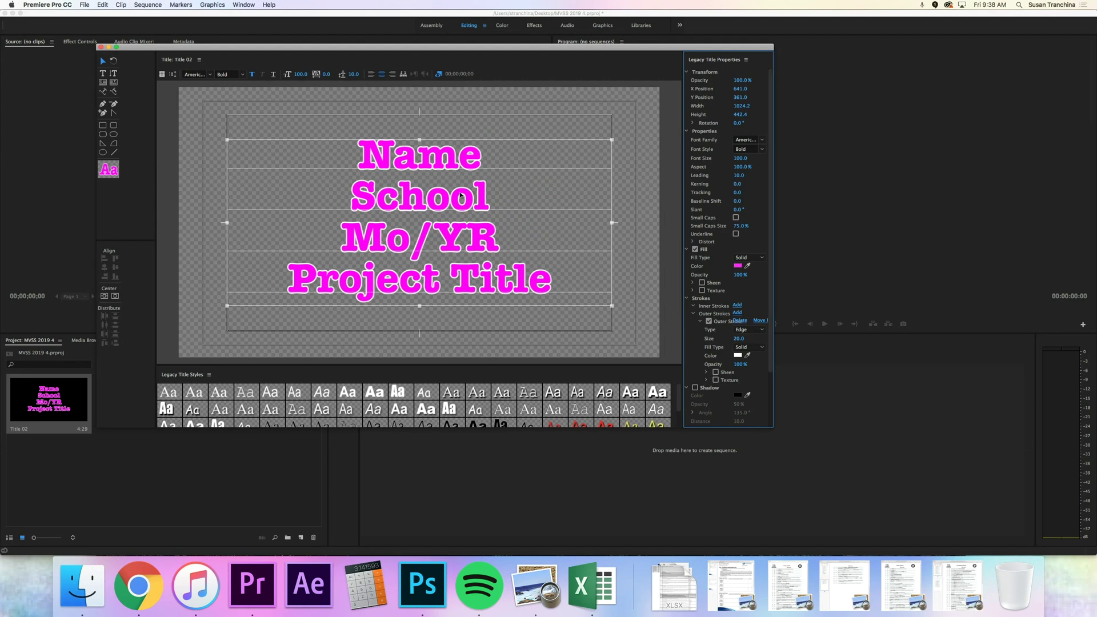
pyautogui.click(100, 47)
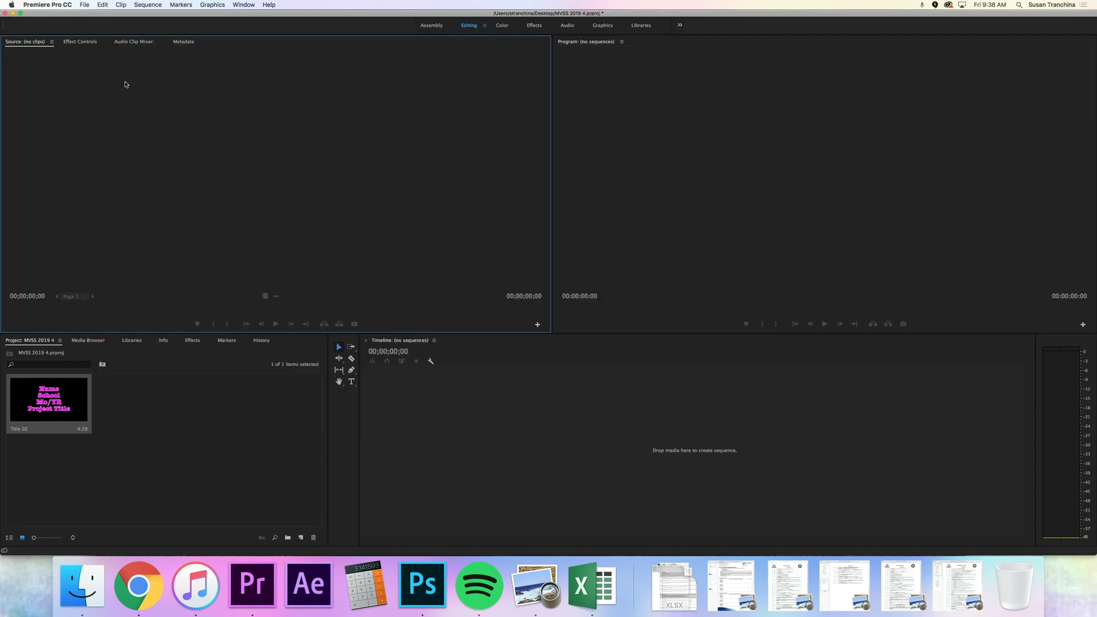
# Place Title 02 on the timeline as a new sequence and change MO/YR to Mo/Yr
pyautogui.click(40, 407)
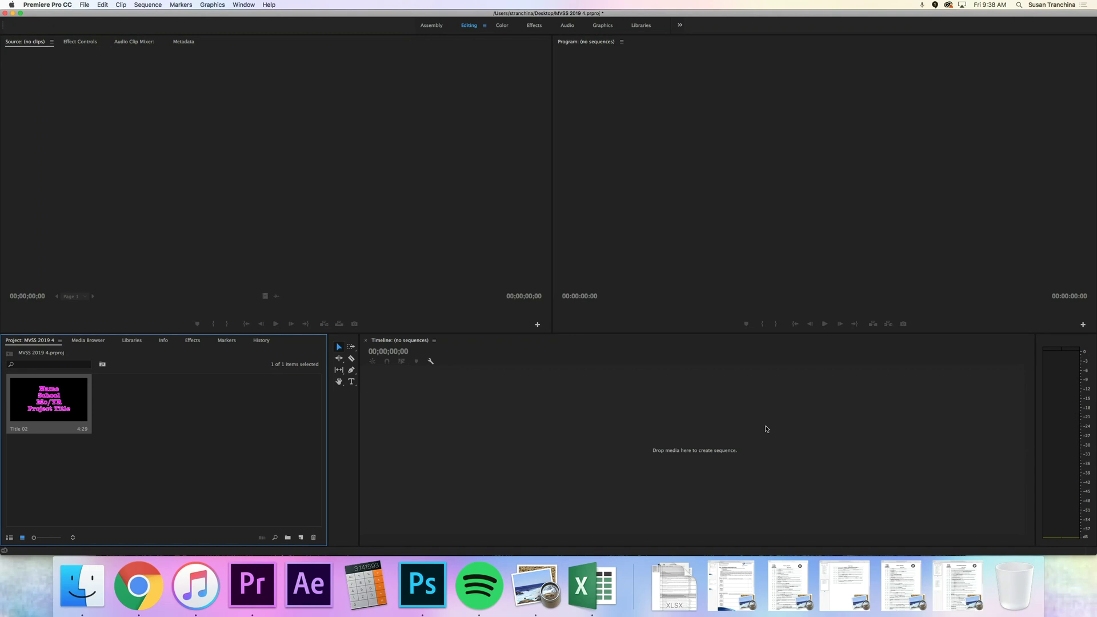
pyautogui.moveTo(55, 392); pyautogui.dragTo(576, 444)
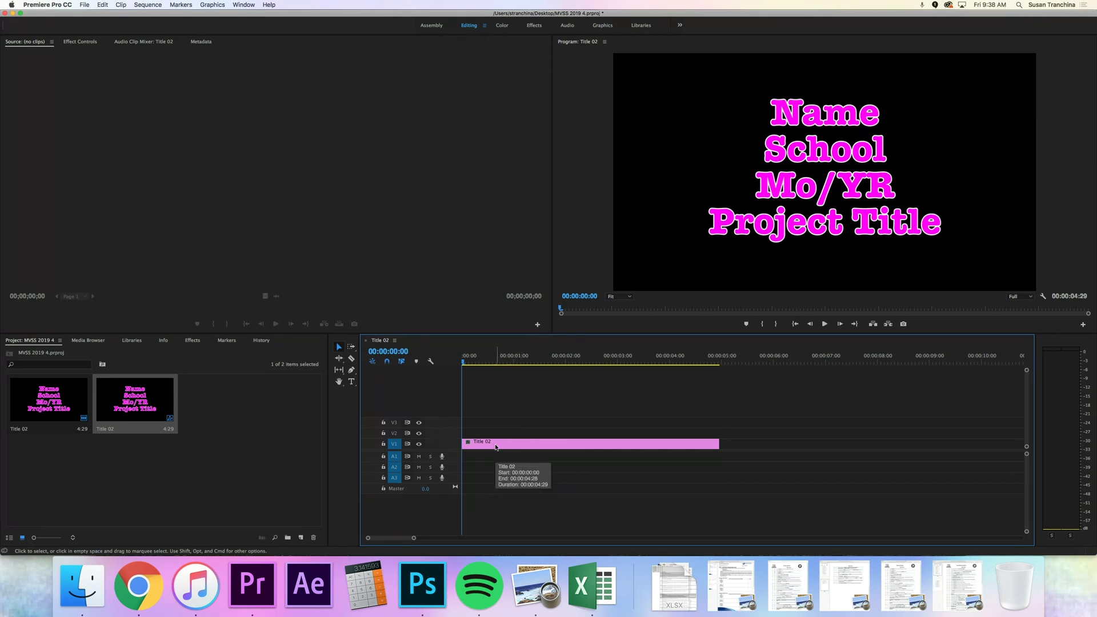
pyautogui.doubleClick(496, 445)
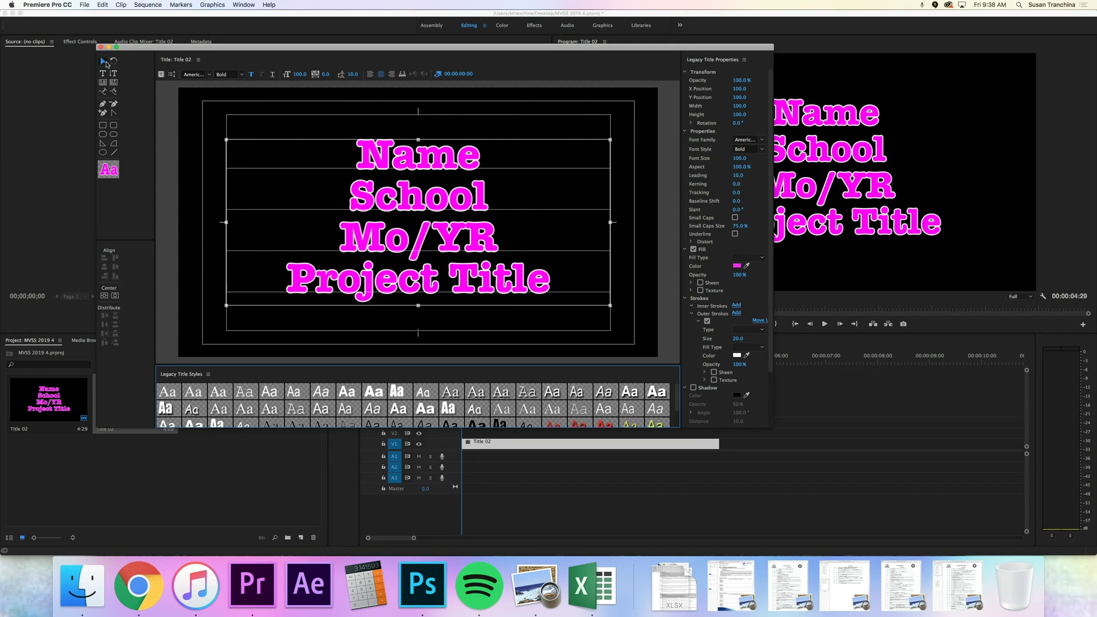
pyautogui.click(103, 74)
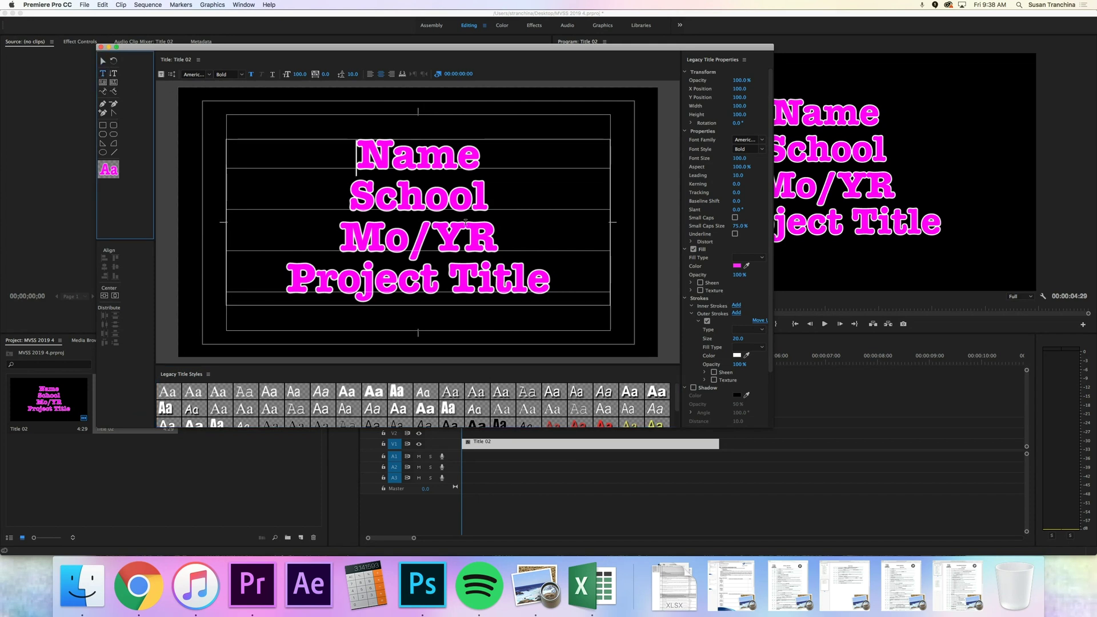
pyautogui.moveTo(464, 237); pyautogui.dragTo(505, 236)
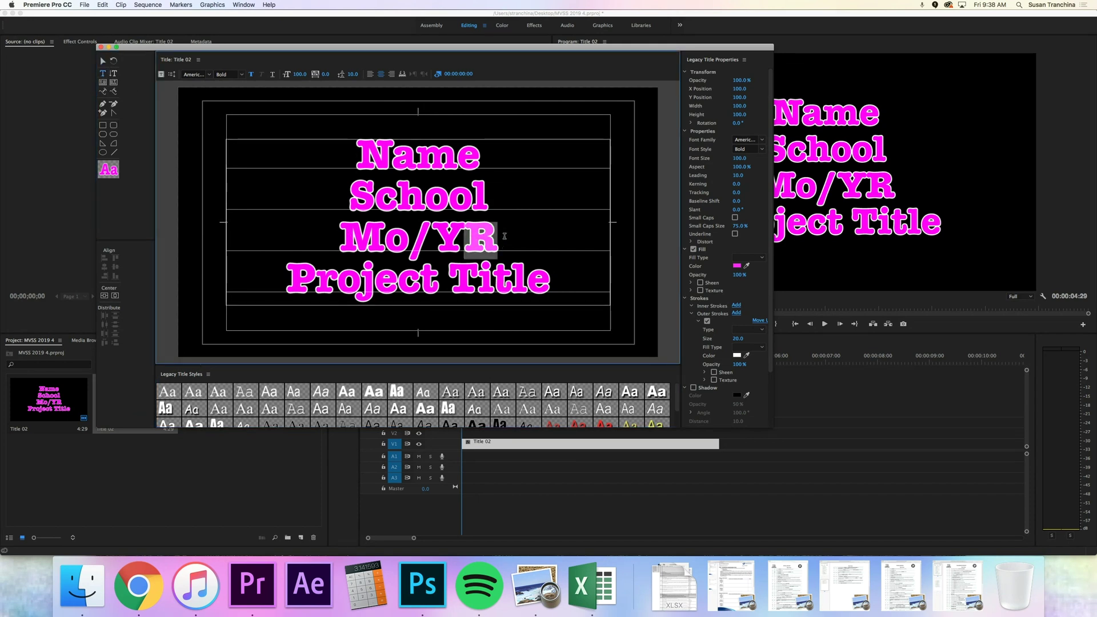
pyautogui.write('r')
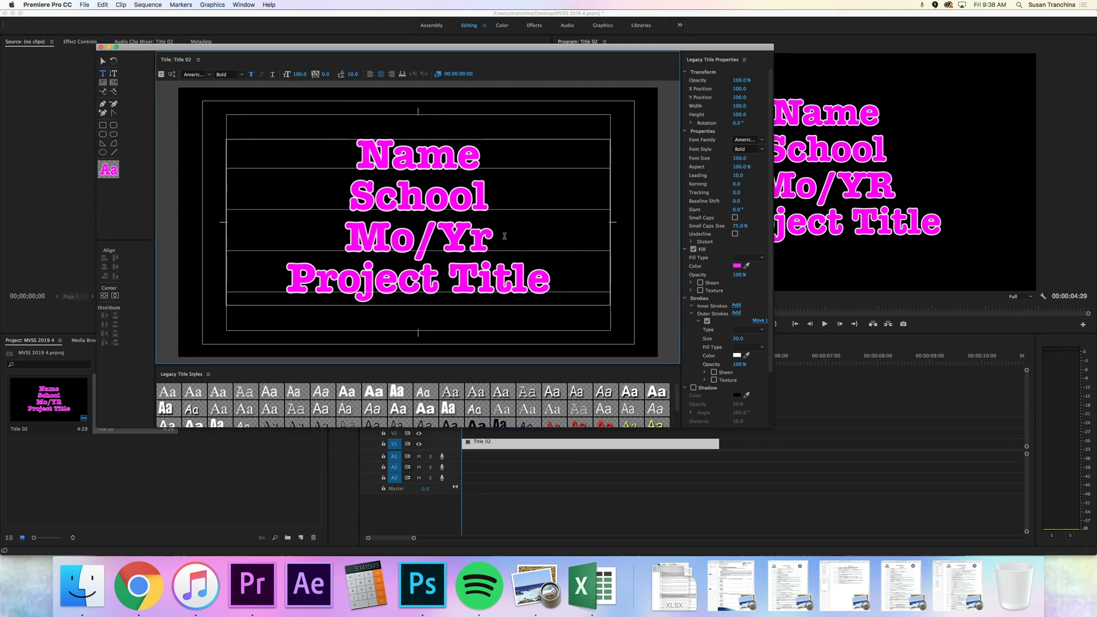
pyautogui.click(101, 47)
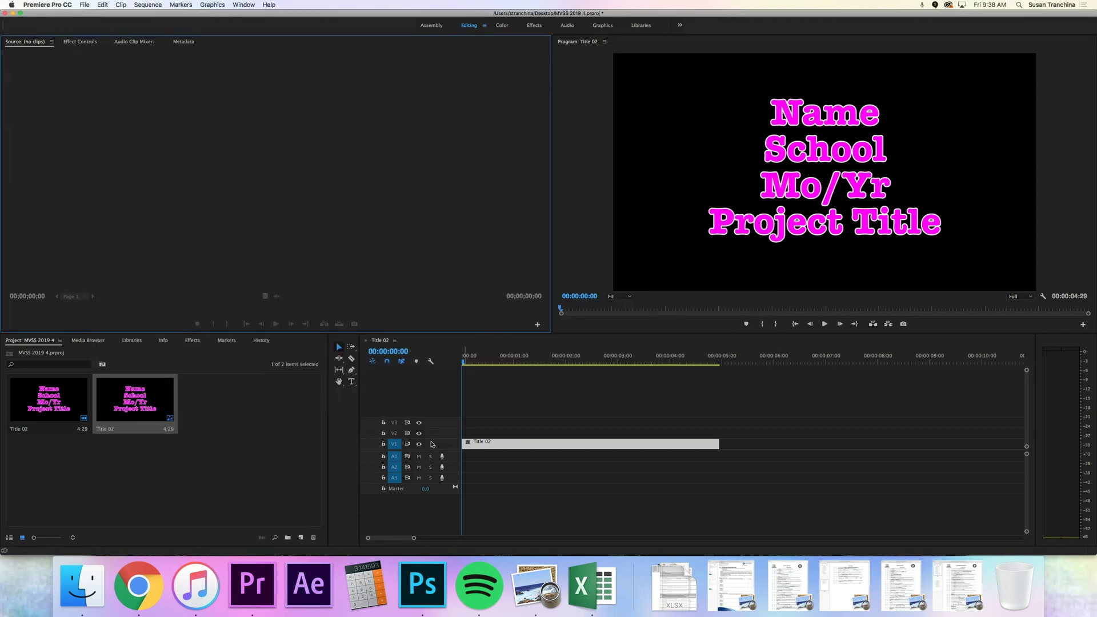
# Expand the V1 track and set the Title 02 clip duration to 6.0 seconds
pyautogui.doubleClick(452, 445)
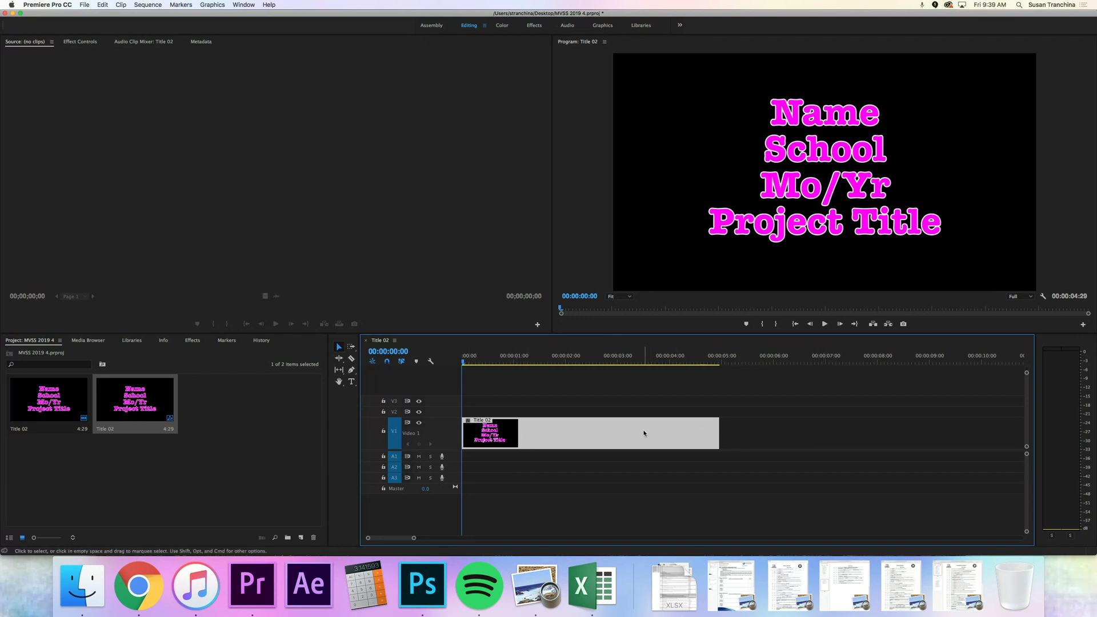
pyautogui.rightClick(556, 436)
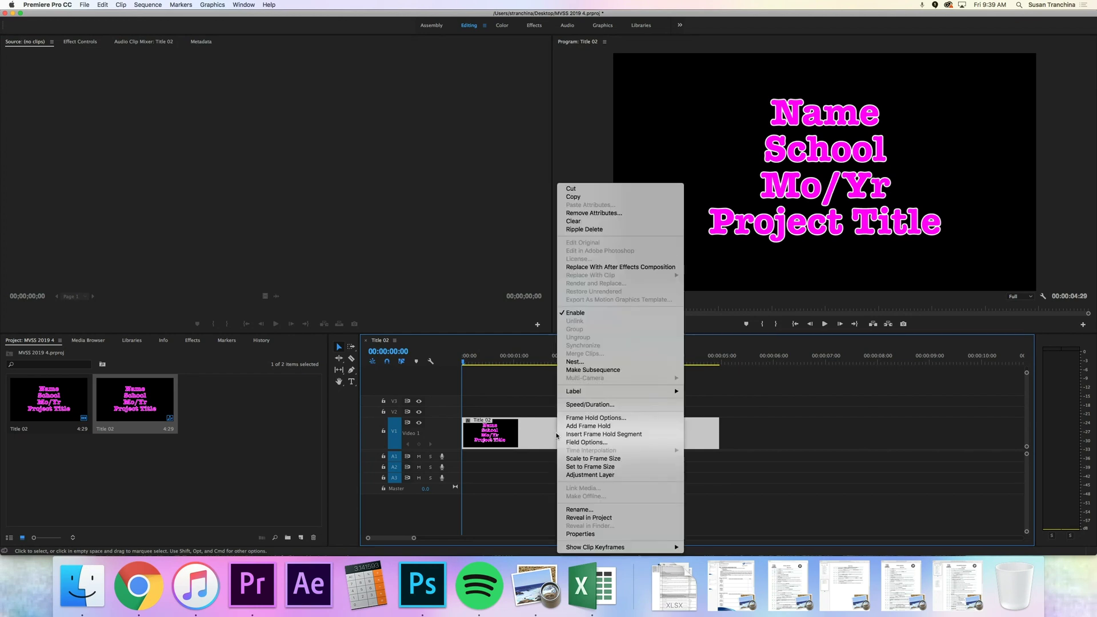
pyautogui.click(584, 405)
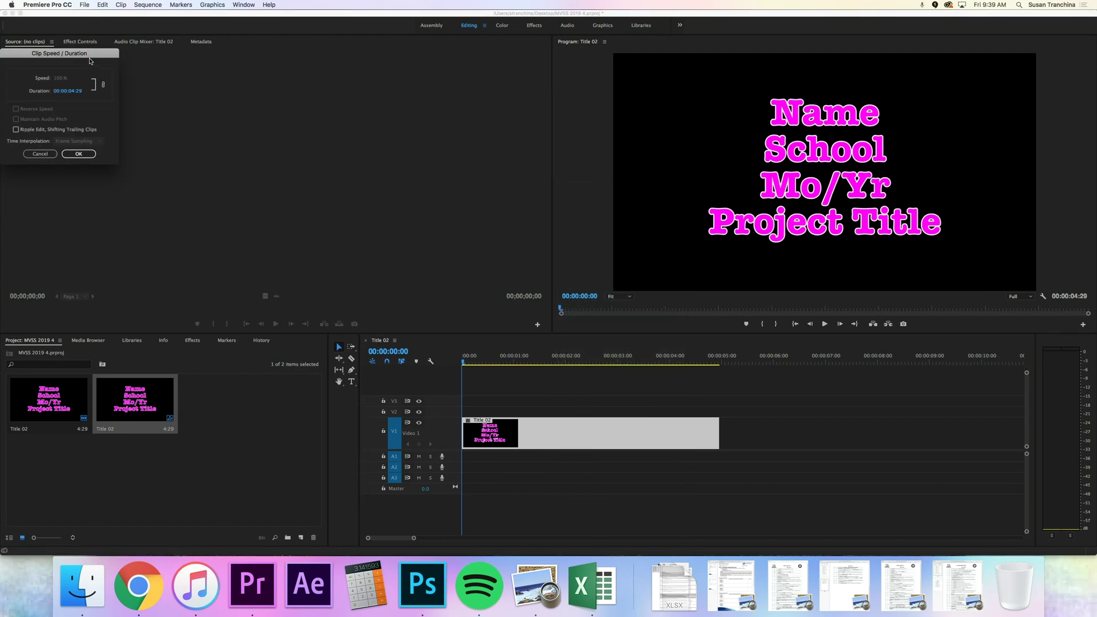
pyautogui.click(520, 250)
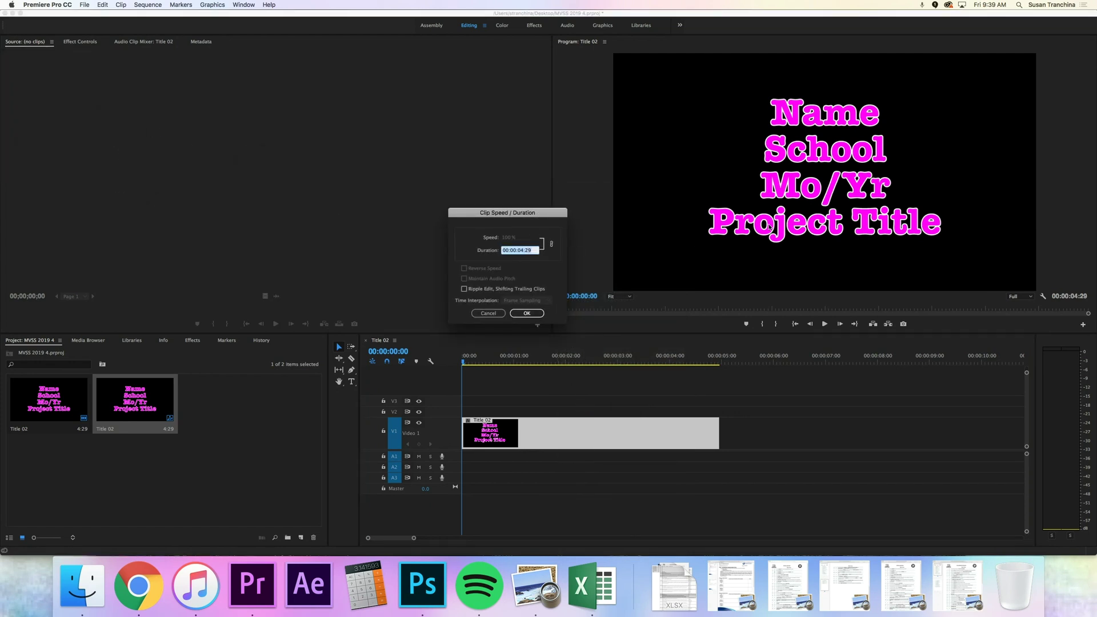
pyautogui.write('6.0')
pyautogui.press('Return')
# Change the Title 02 clip duration to 5.0 seconds in Speed/Duration
pyautogui.rightClick(612, 433)
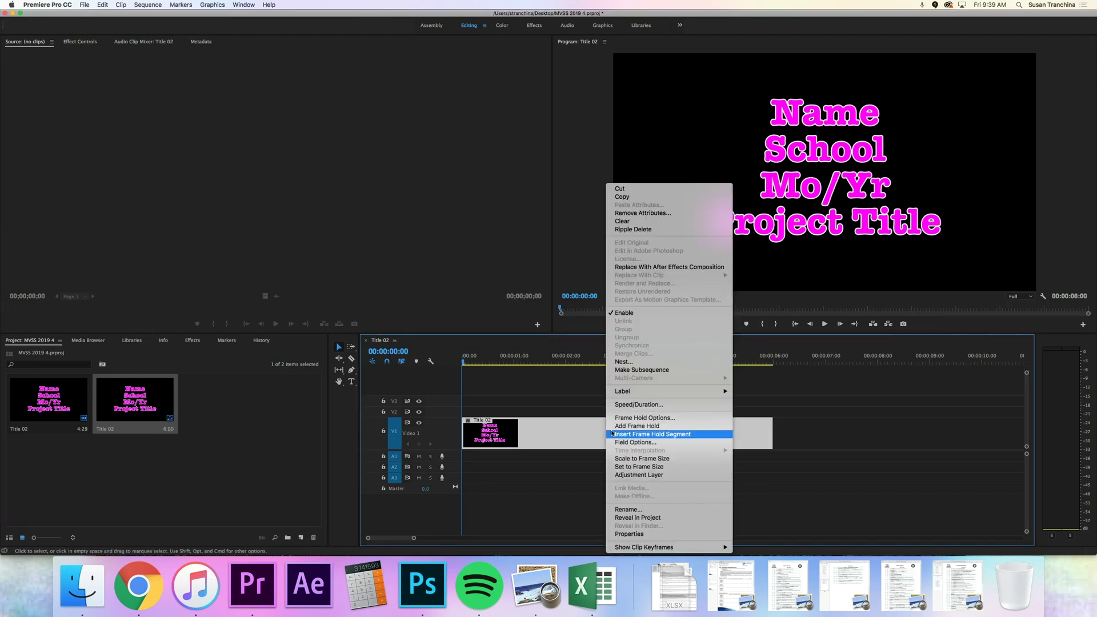
pyautogui.click(629, 404)
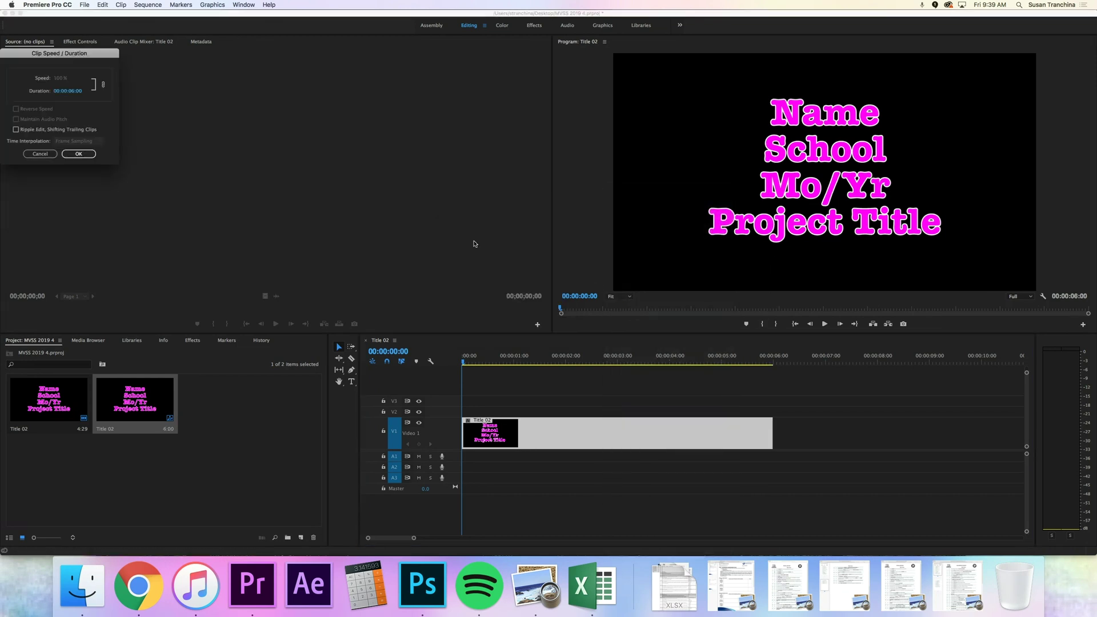
pyautogui.moveTo(45, 54); pyautogui.dragTo(467, 288)
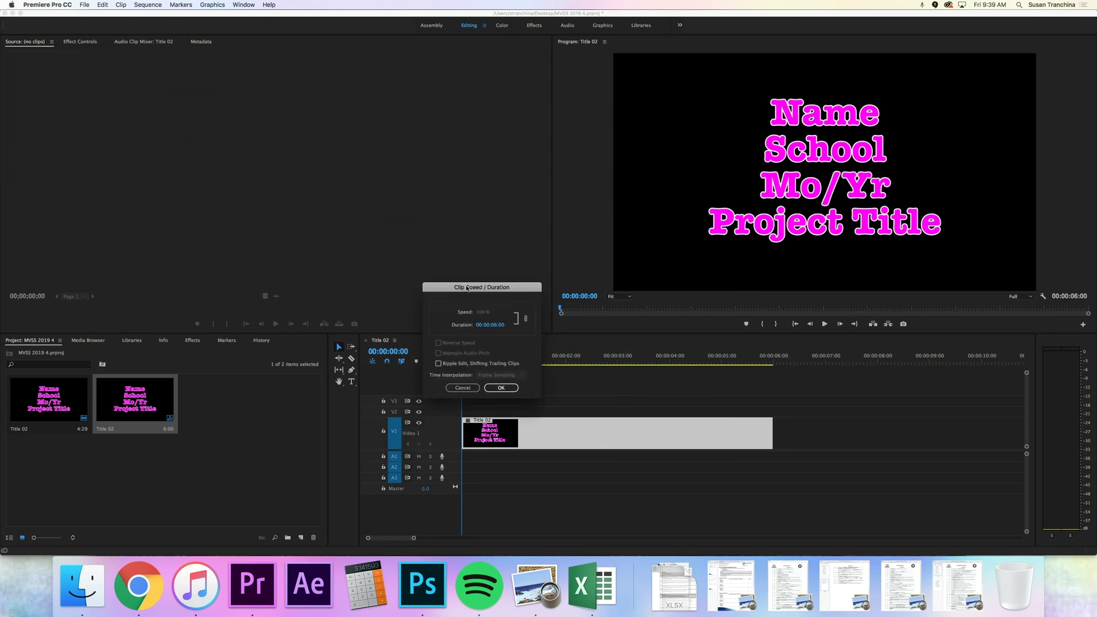
pyautogui.click(489, 324)
pyautogui.write('5.0')
pyautogui.press('Return')
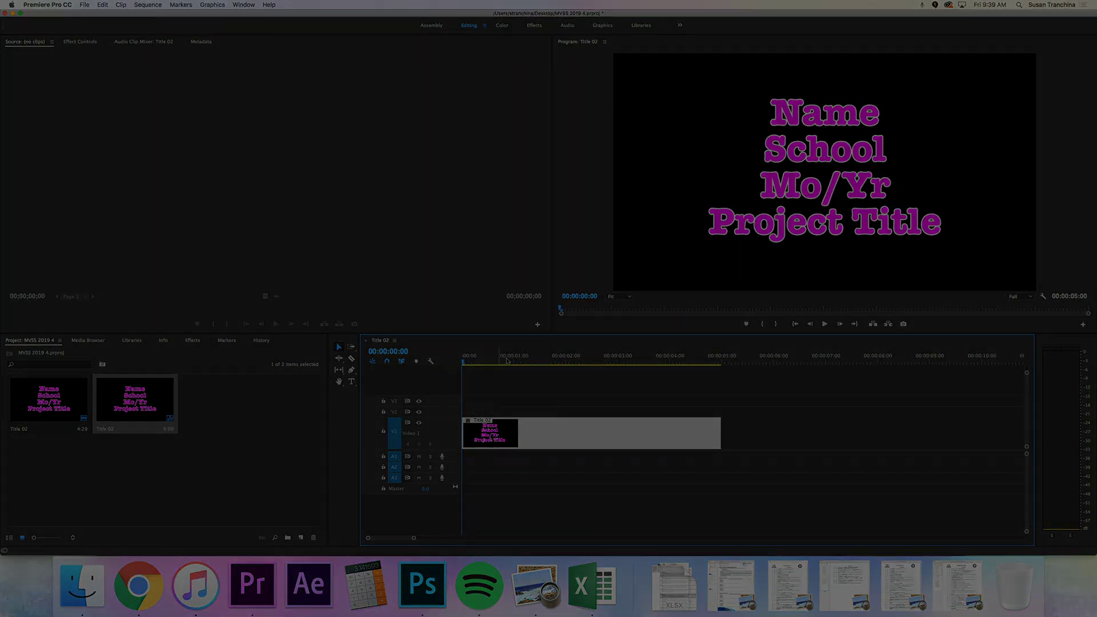